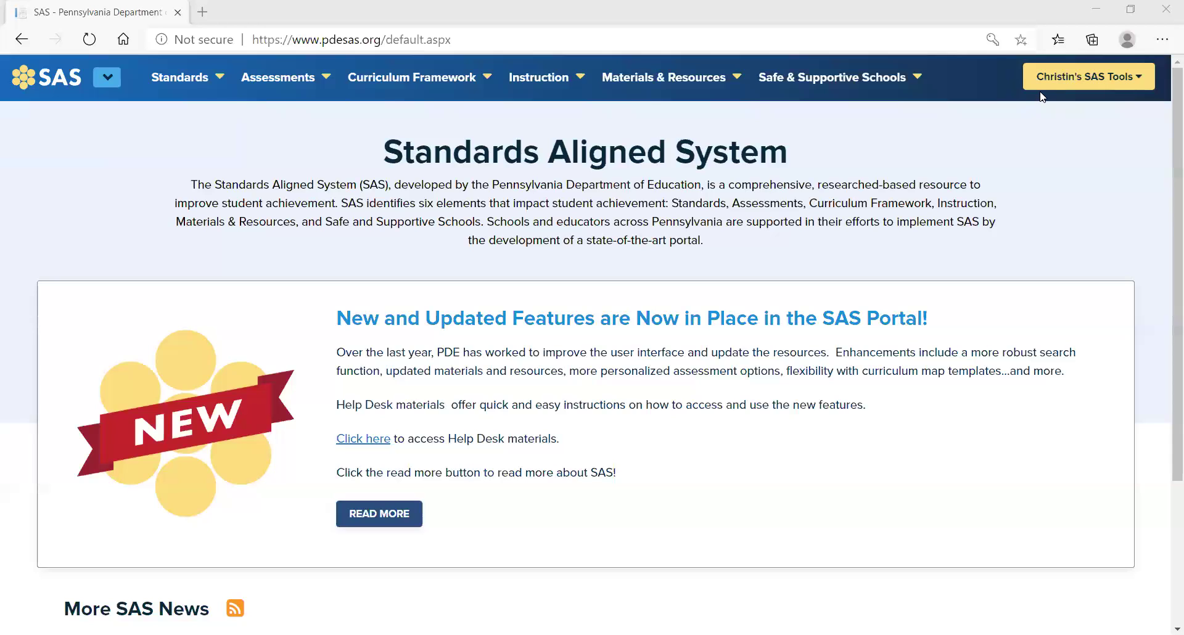
Open the account's SAS Tools menu, then show the Materials & Resources dropdown.
click(1090, 85)
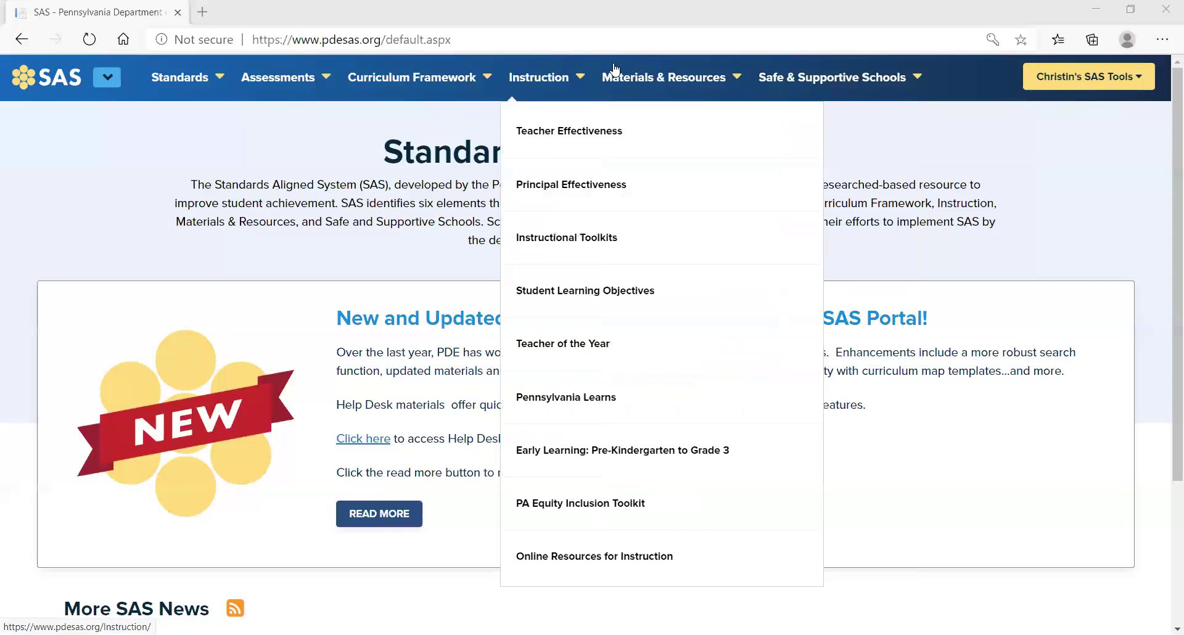
mouse_move(646, 86)
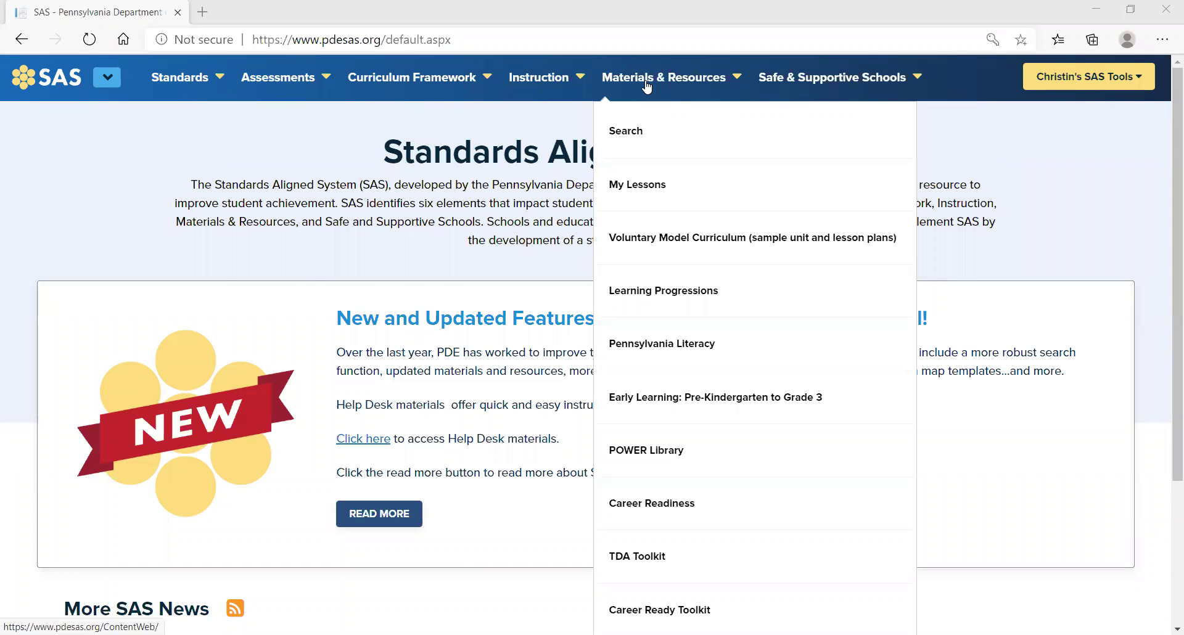
Go to the Search Materials & Resources page and place the cursor in Search Content.
click(646, 86)
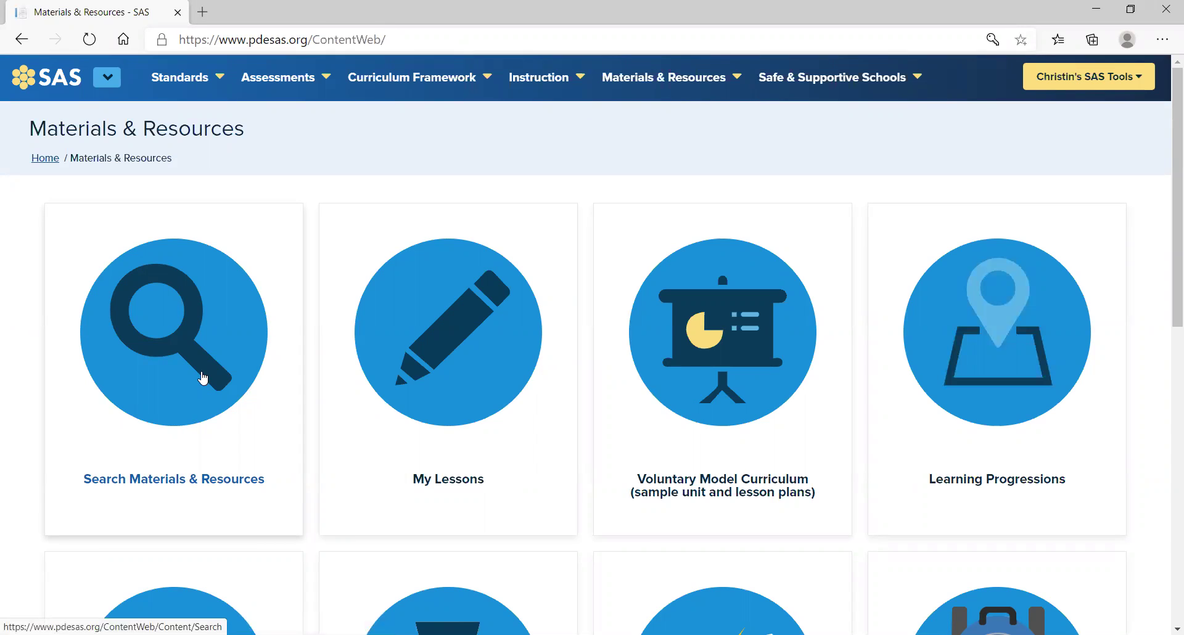
click(203, 377)
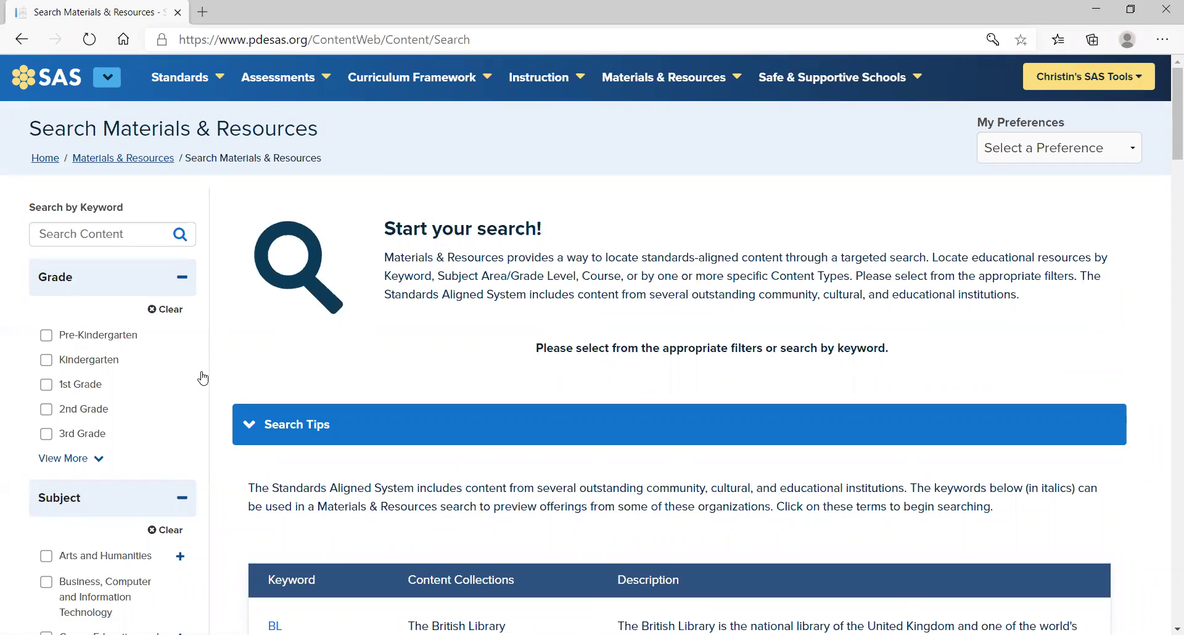
click(124, 233)
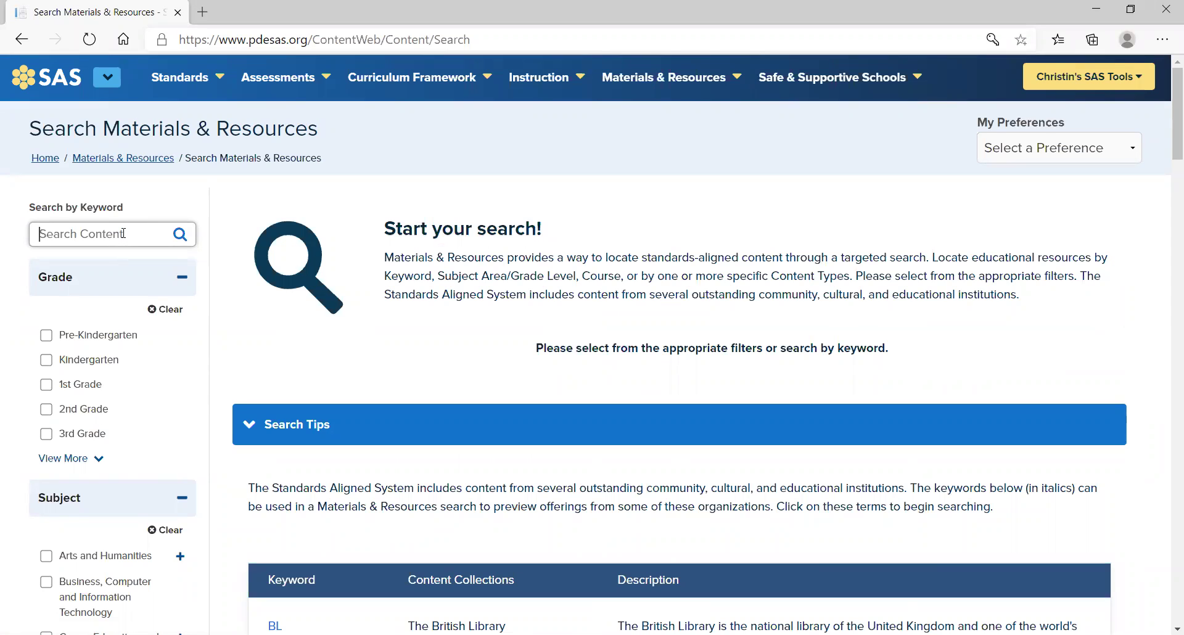
Search for 'civil war' and filter the results to 7th Grade.
text(civ)
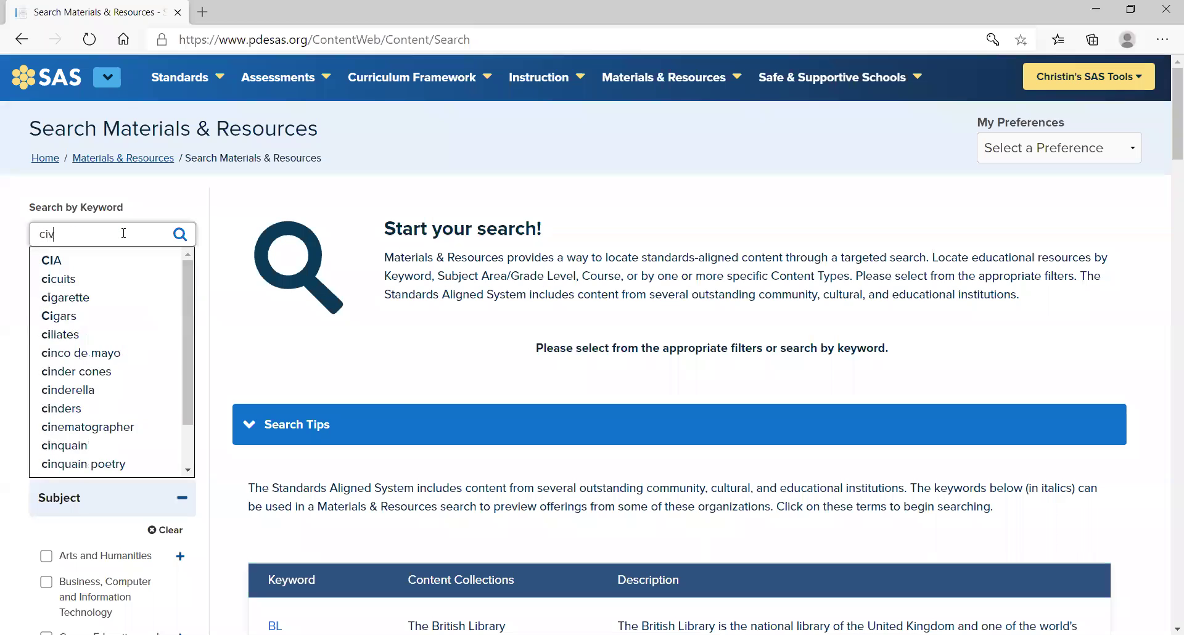
text(il war)
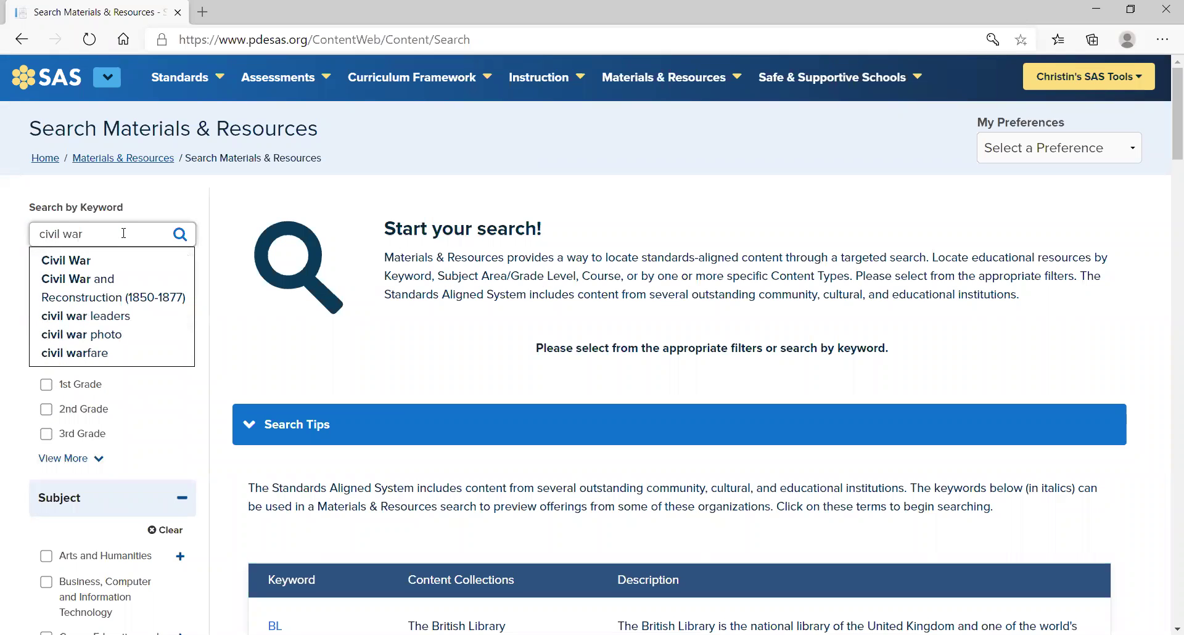
key(Return)
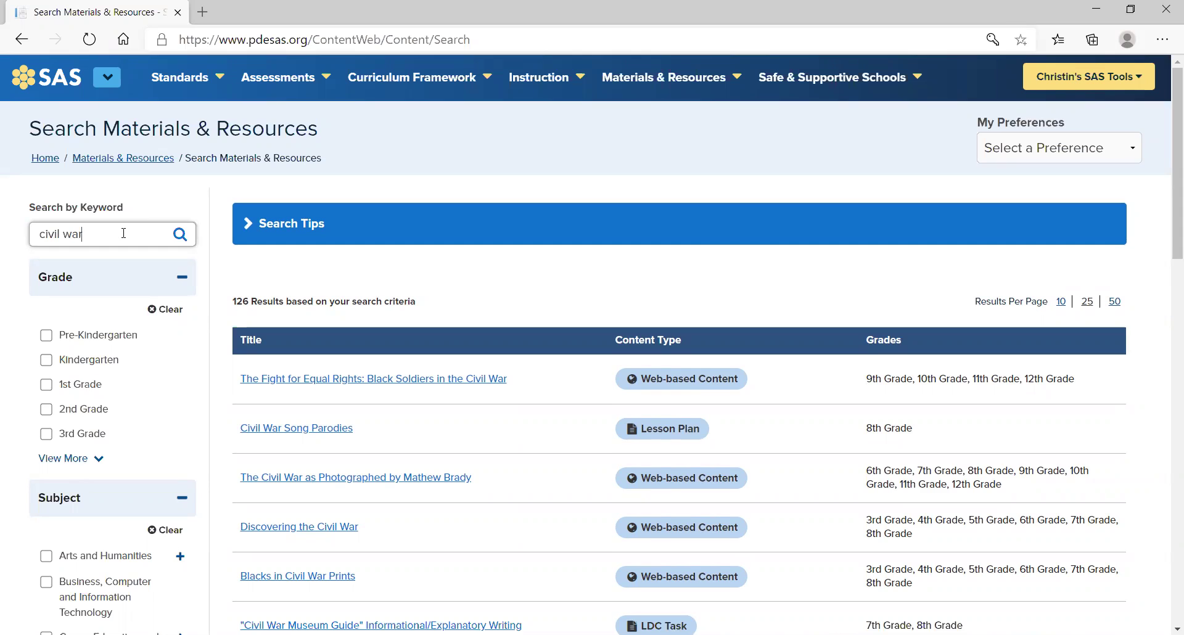
scroll(4, 285, down, 1)
click(86, 373)
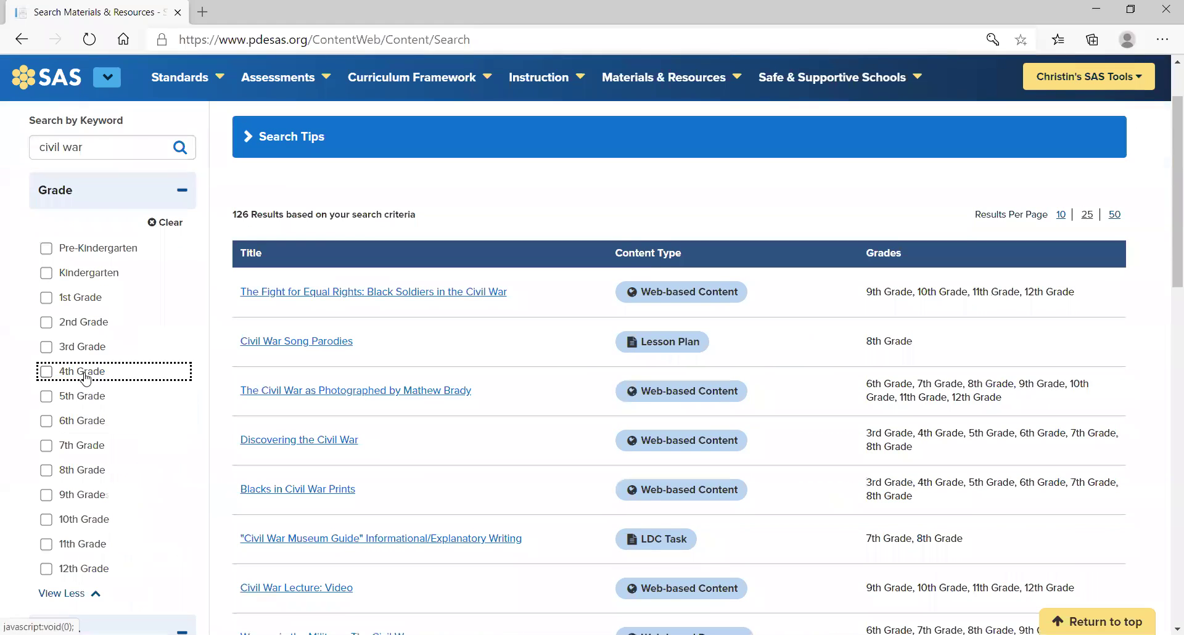
click(67, 446)
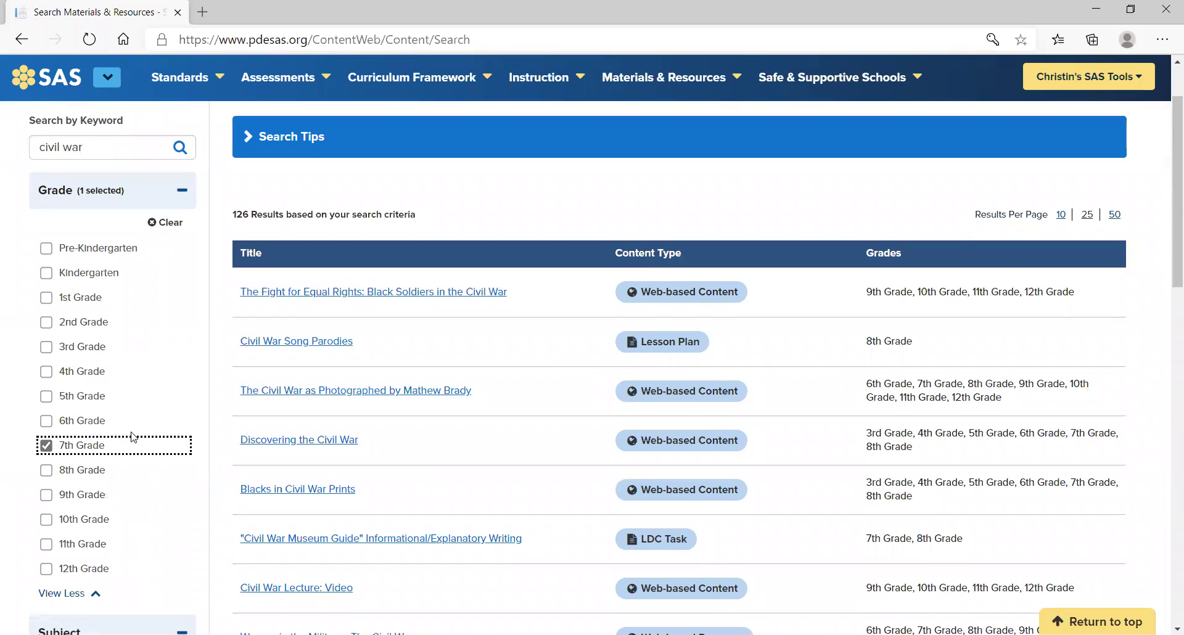
click(180, 148)
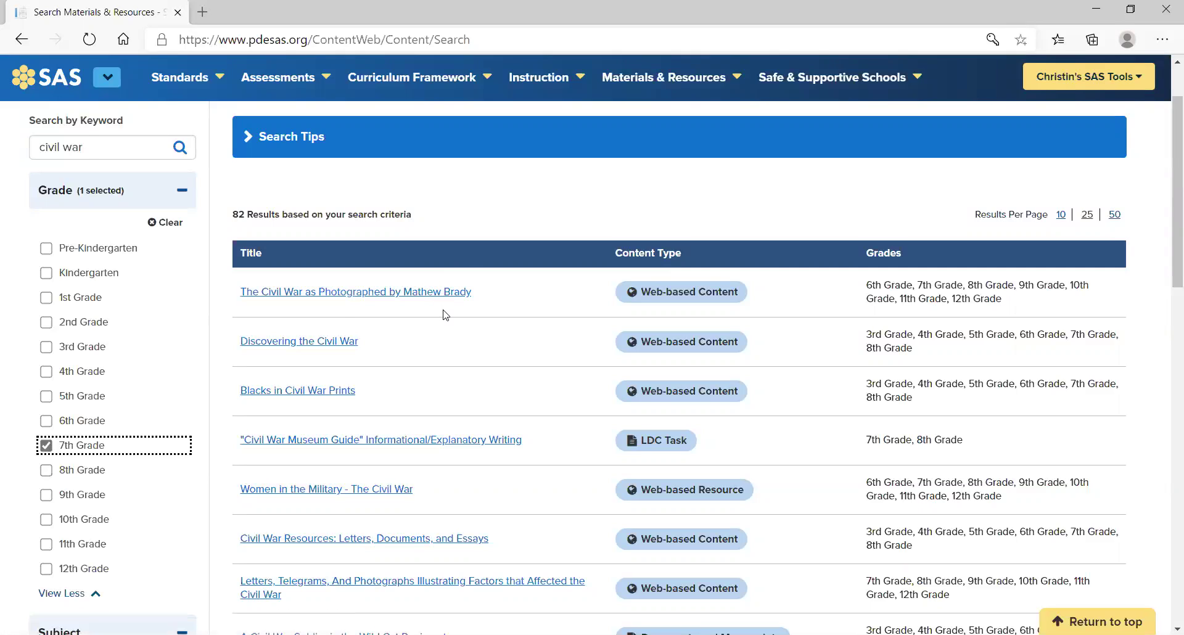
Open 'The Civil War as Photographed by Mathew Brady' and follow its 'Civil War: Mathew Brady' link.
click(454, 296)
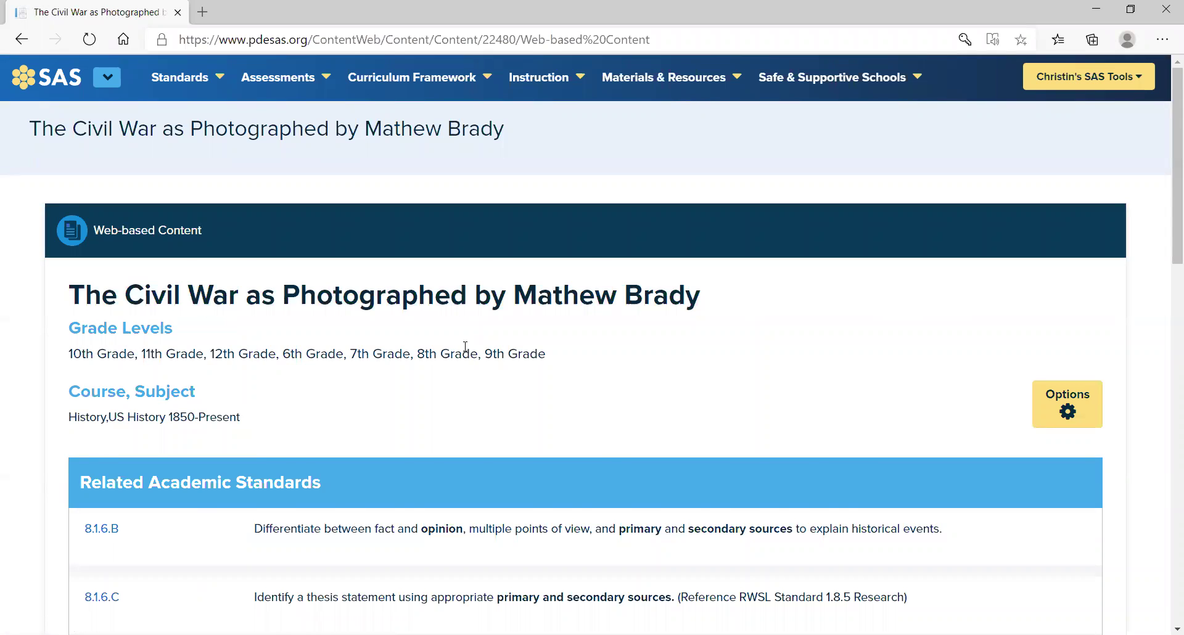
scroll(465, 346, down, 1)
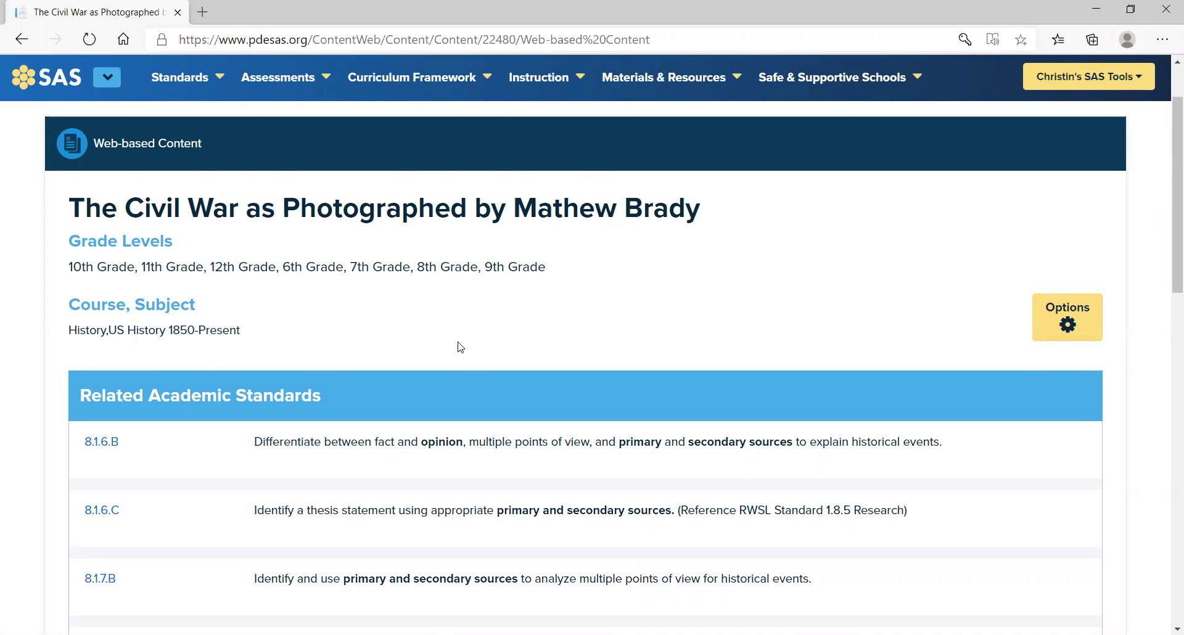
scroll(460, 347, down, 6)
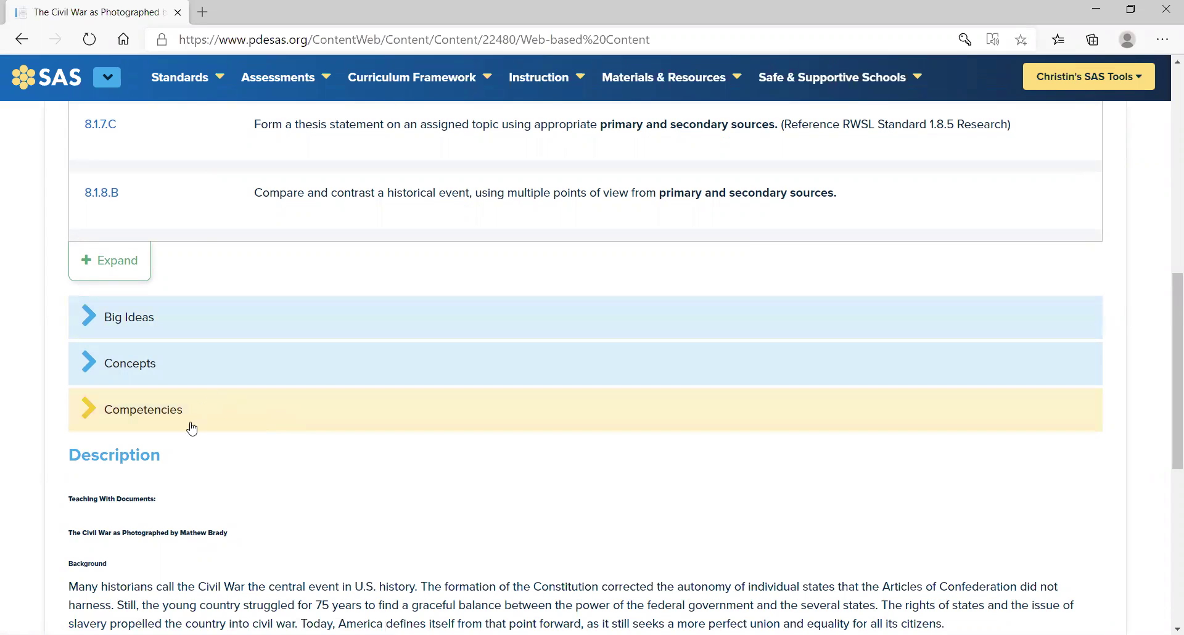
scroll(184, 454, down, 3)
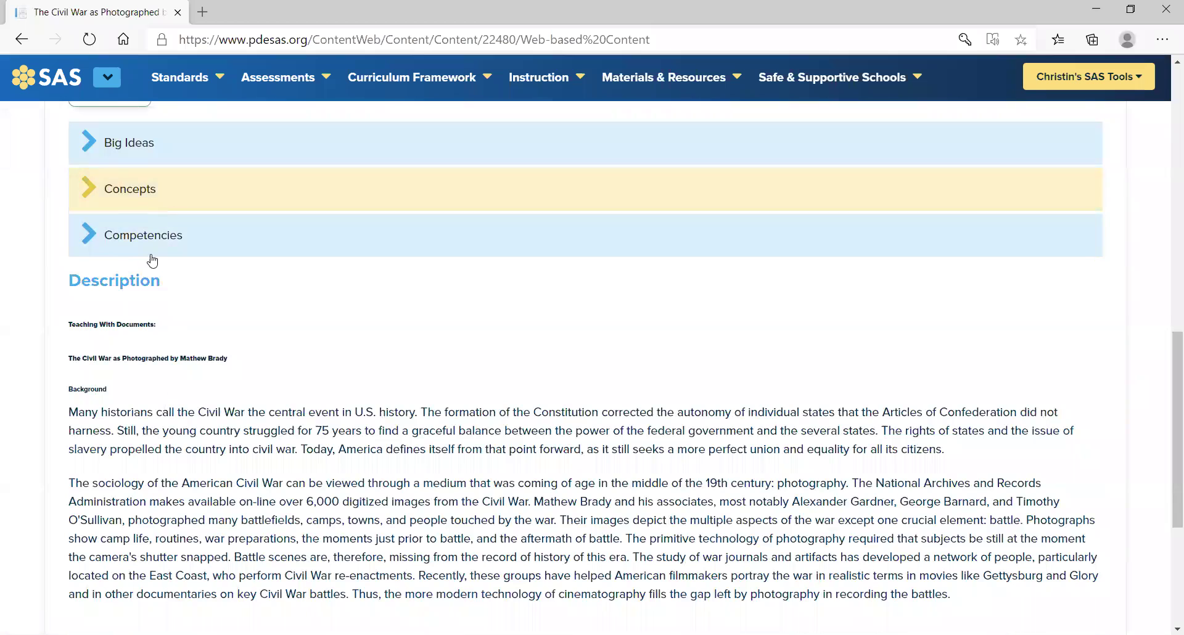
scroll(153, 429, down, 5)
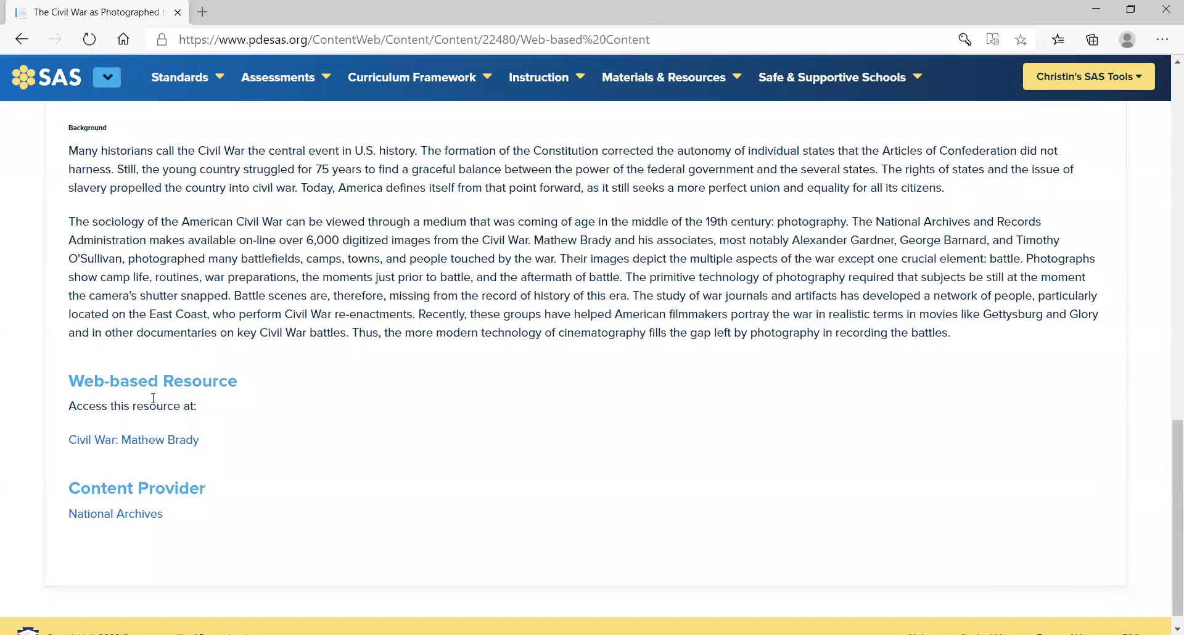
click(132, 441)
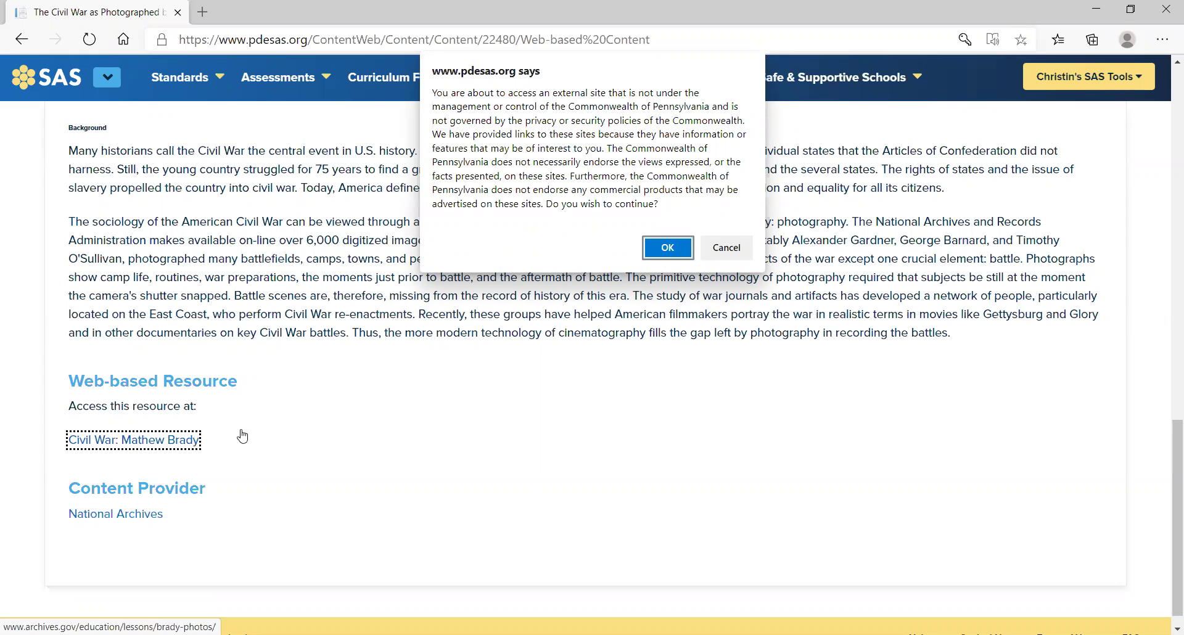
Continue to the National Archives site, view 'Colors of the 23rd New York Infantry', then close it.
click(664, 253)
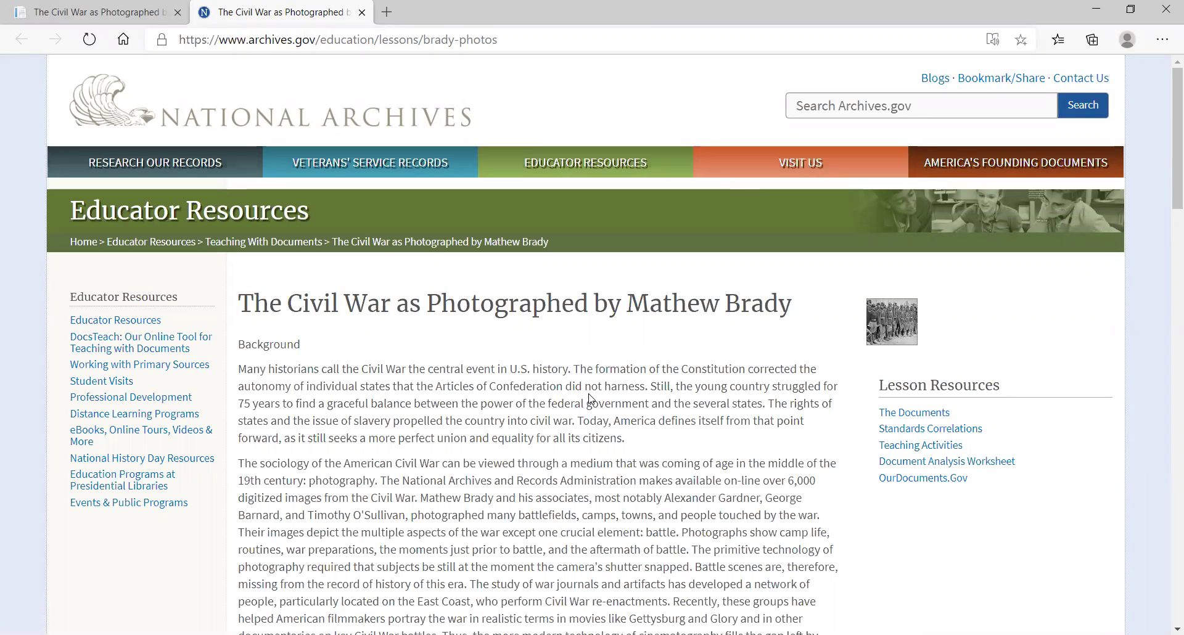
scroll(589, 400, down, 2)
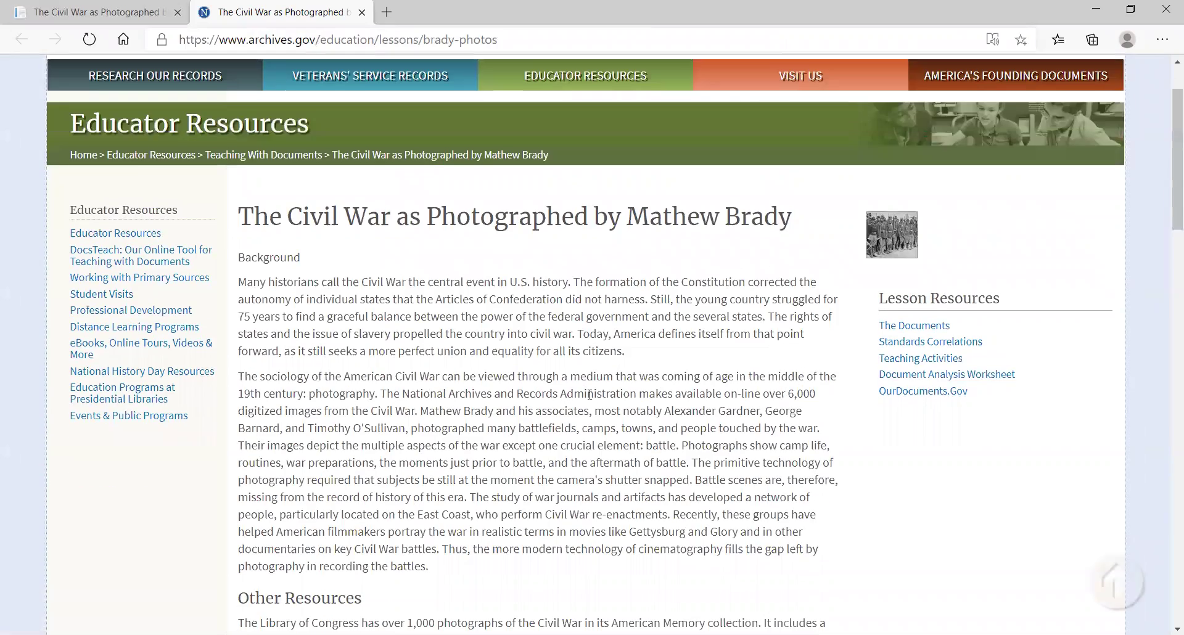
scroll(590, 399, down, 2)
scroll(590, 399, down, 1)
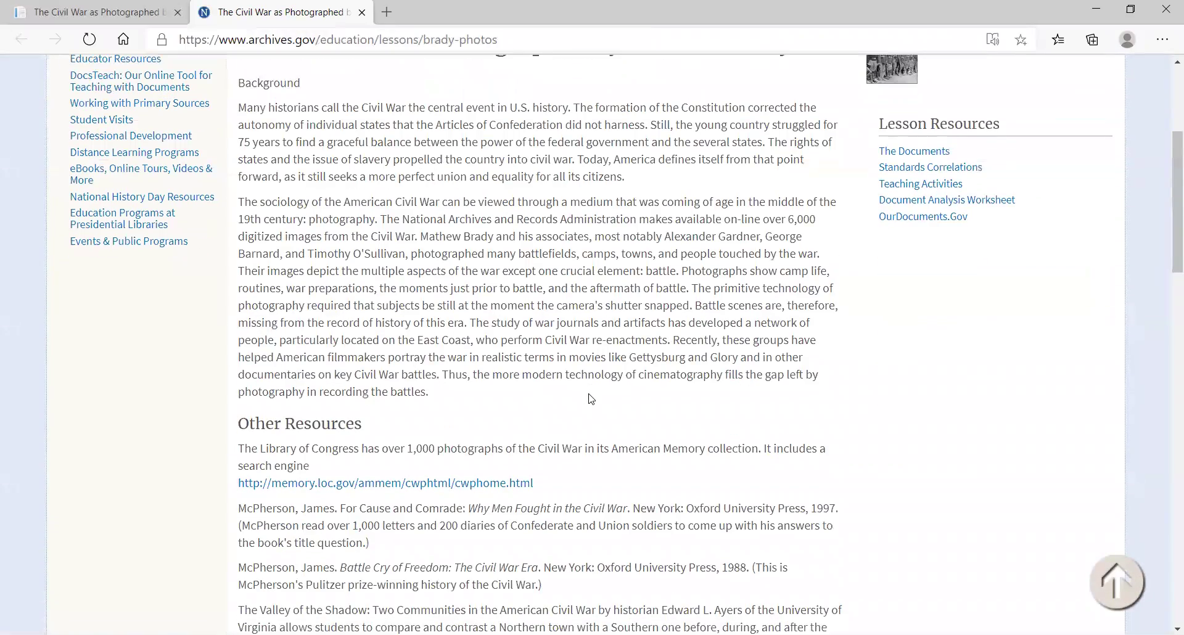
scroll(591, 400, down, 8)
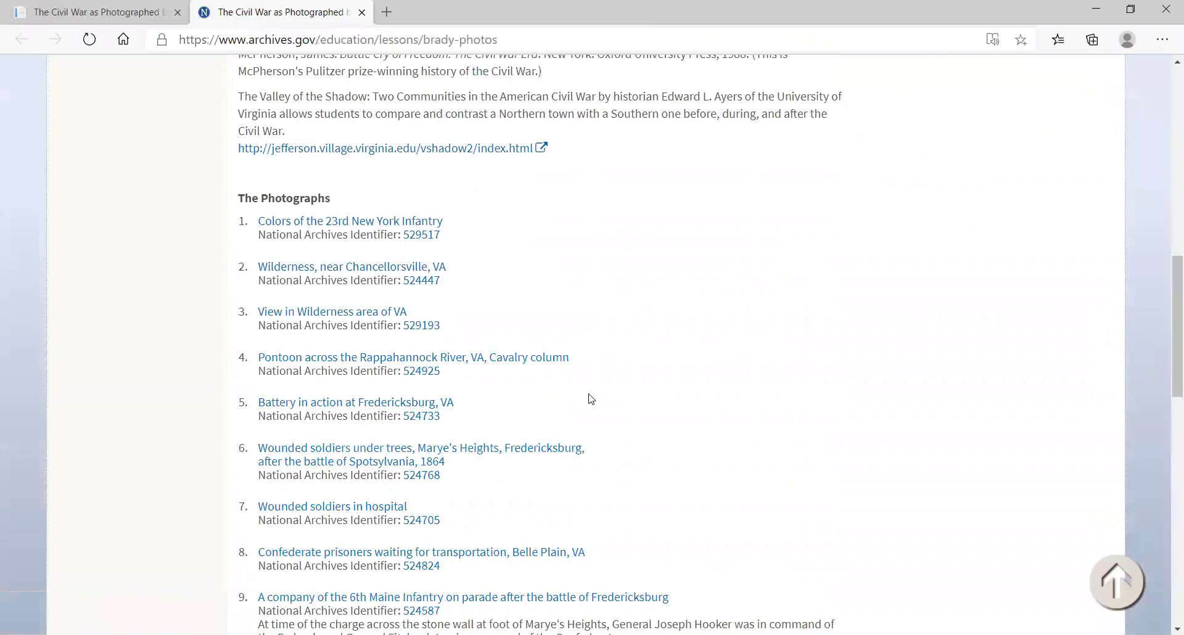
click(398, 212)
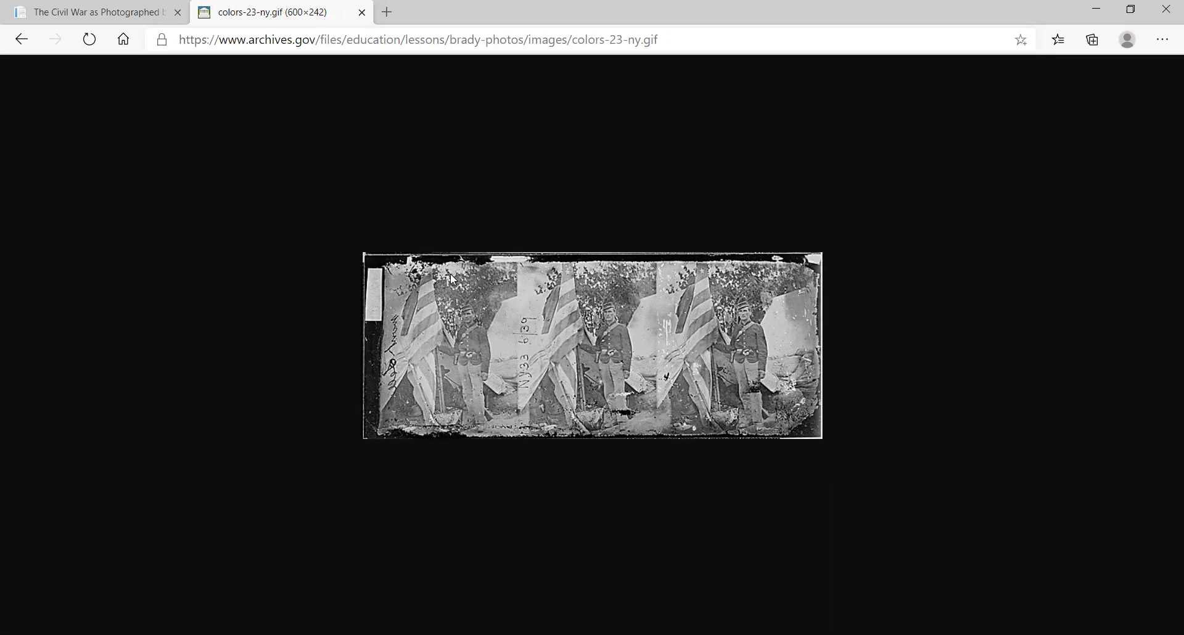
click(362, 12)
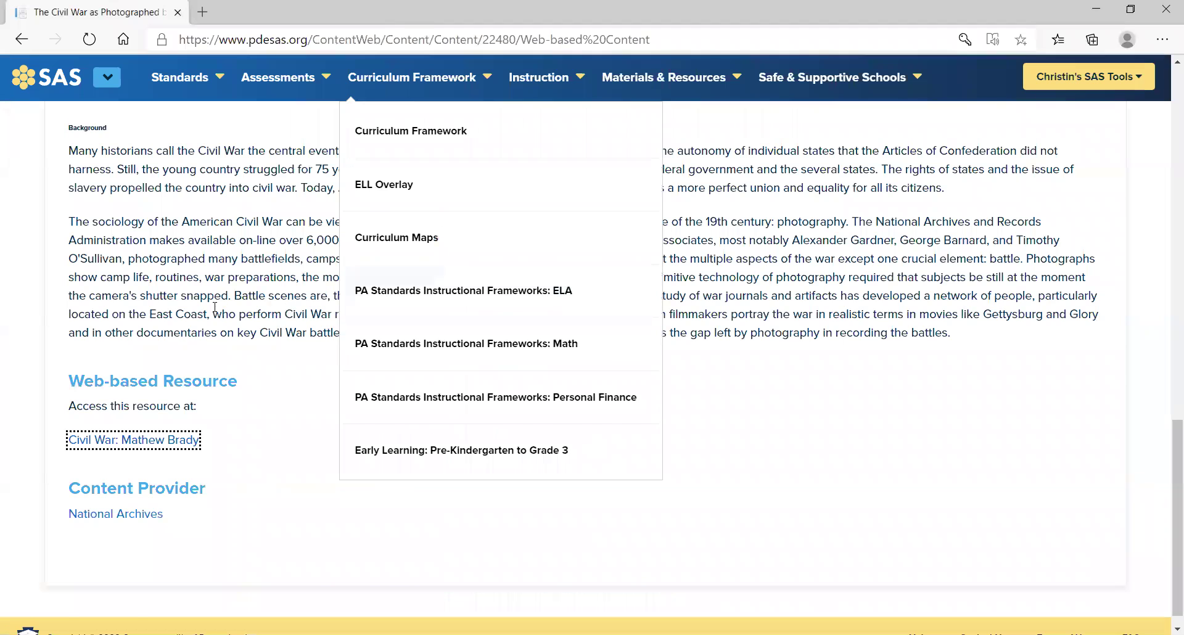
Return to the top of the Brady resource page and show its Options menu.
scroll(215, 311, up, 15)
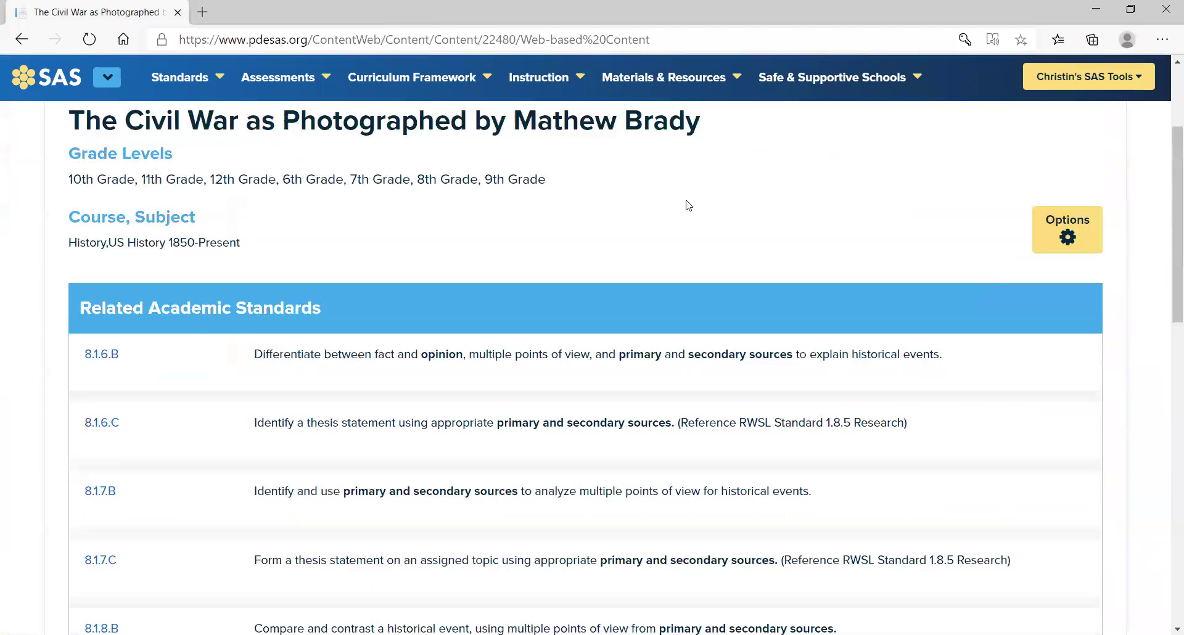
scroll(699, 253, up, 2)
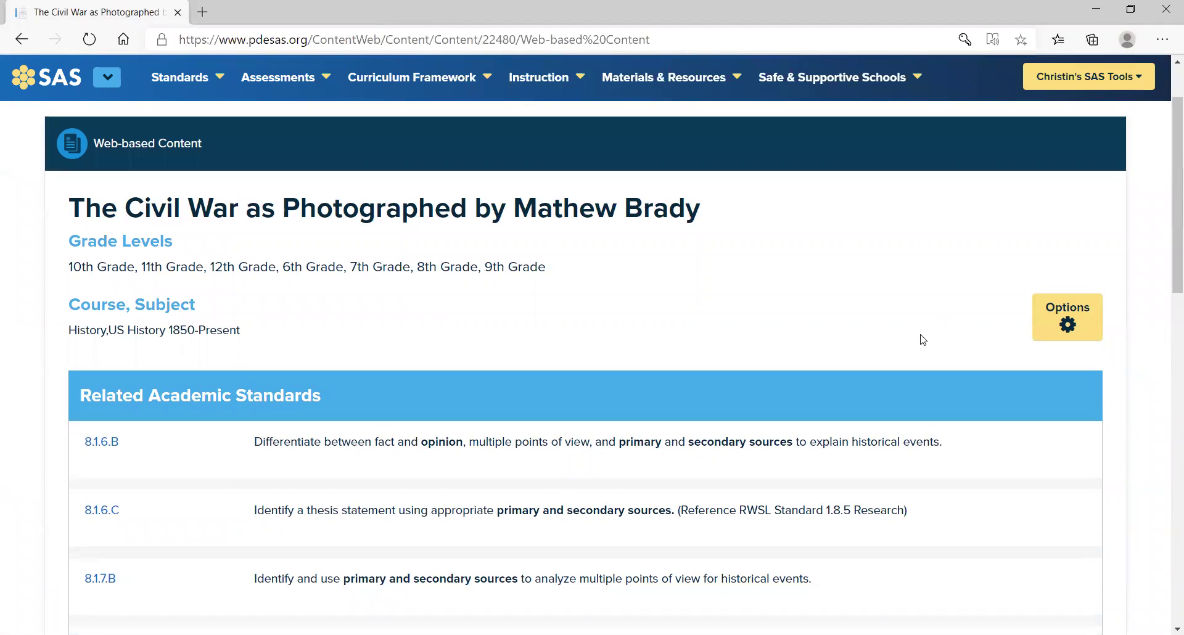
click(1081, 320)
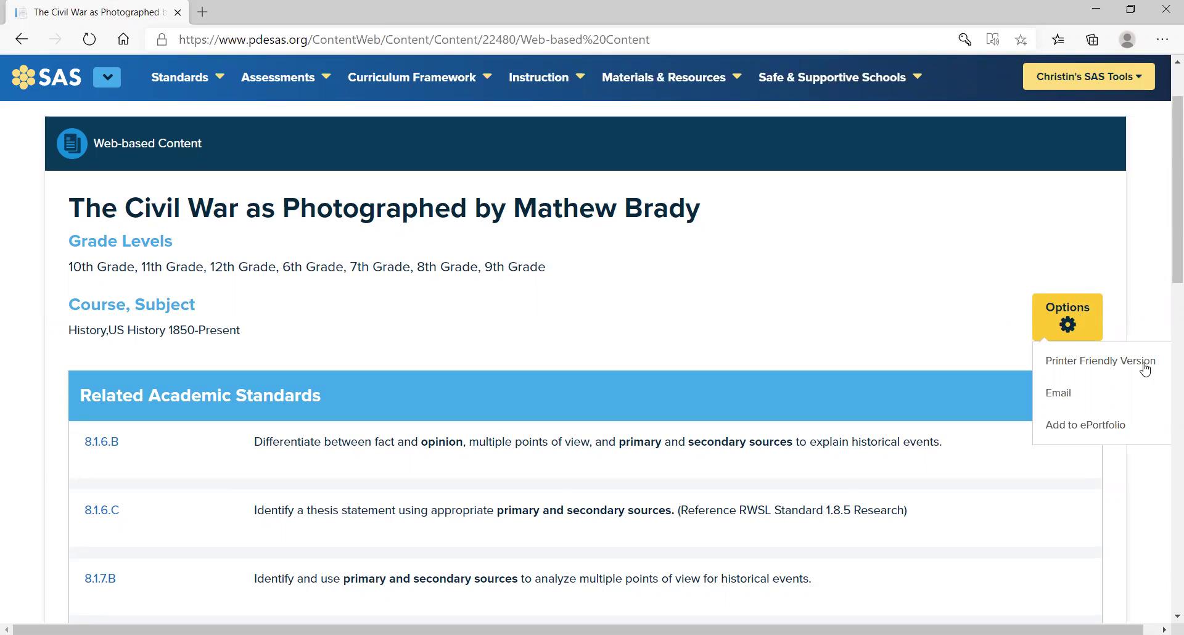
Add the Brady resource to ePortfolio, saving it in the Civil War 7th Grade folder.
click(1123, 432)
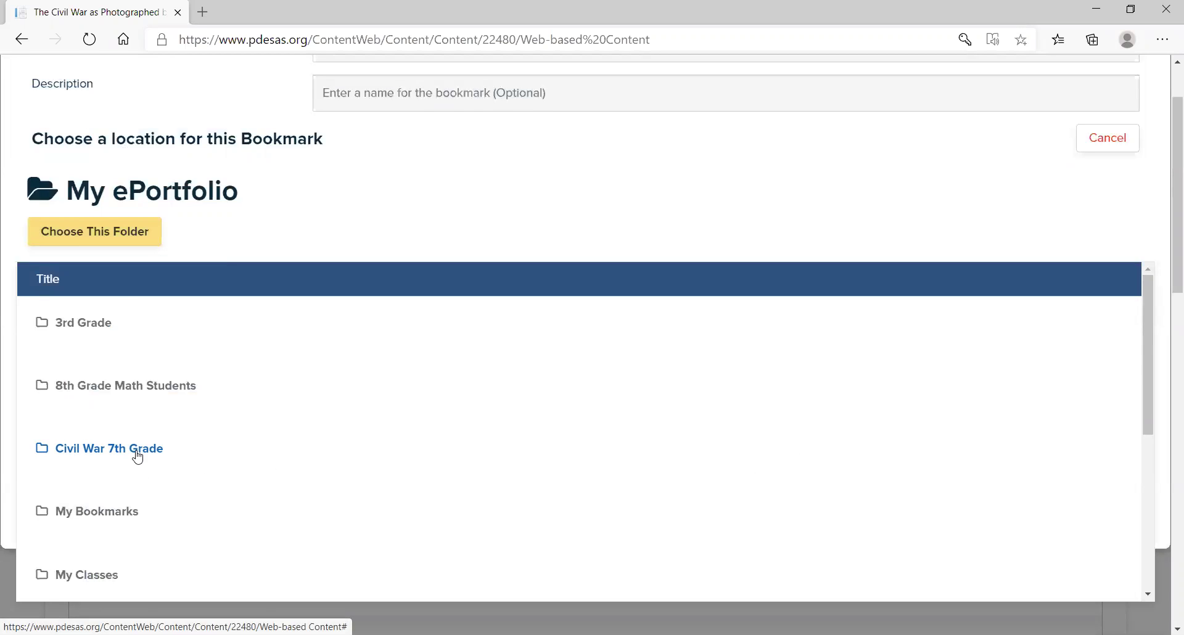
scroll(126, 283, up, 2)
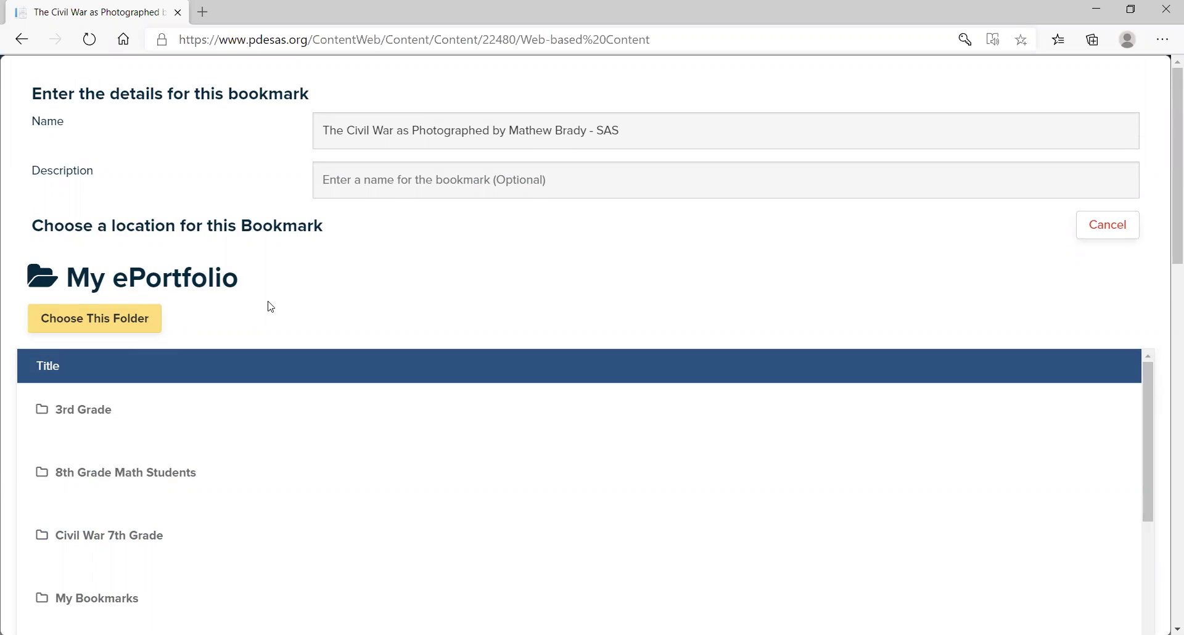
click(118, 539)
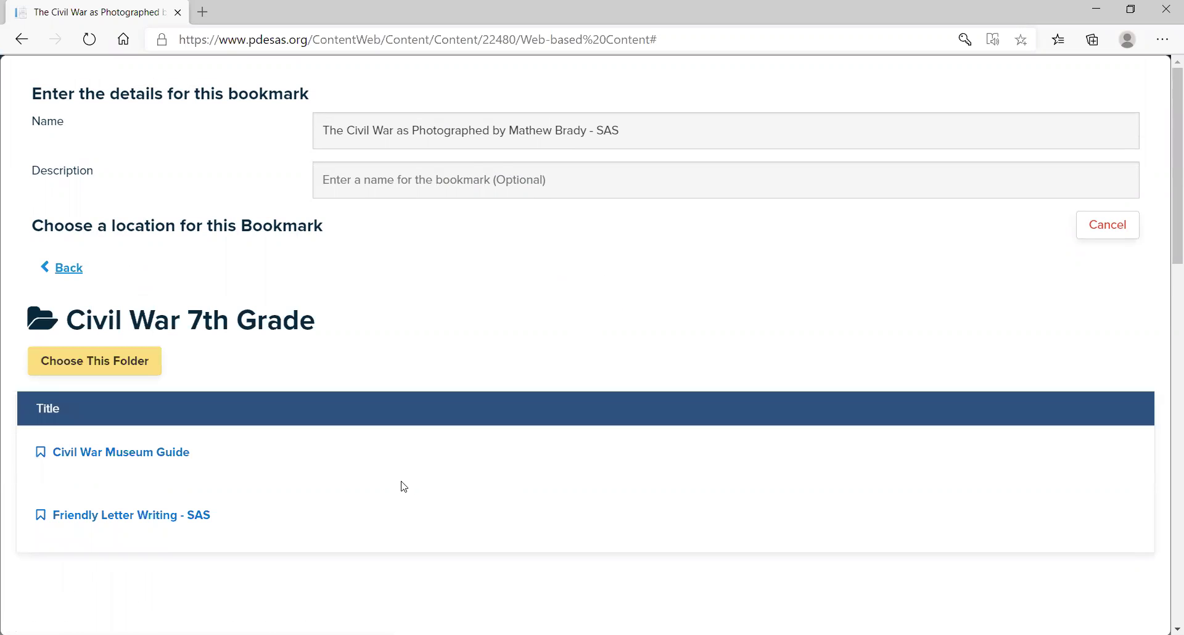
scroll(440, 456, down, 2)
scroll(441, 454, up, 2)
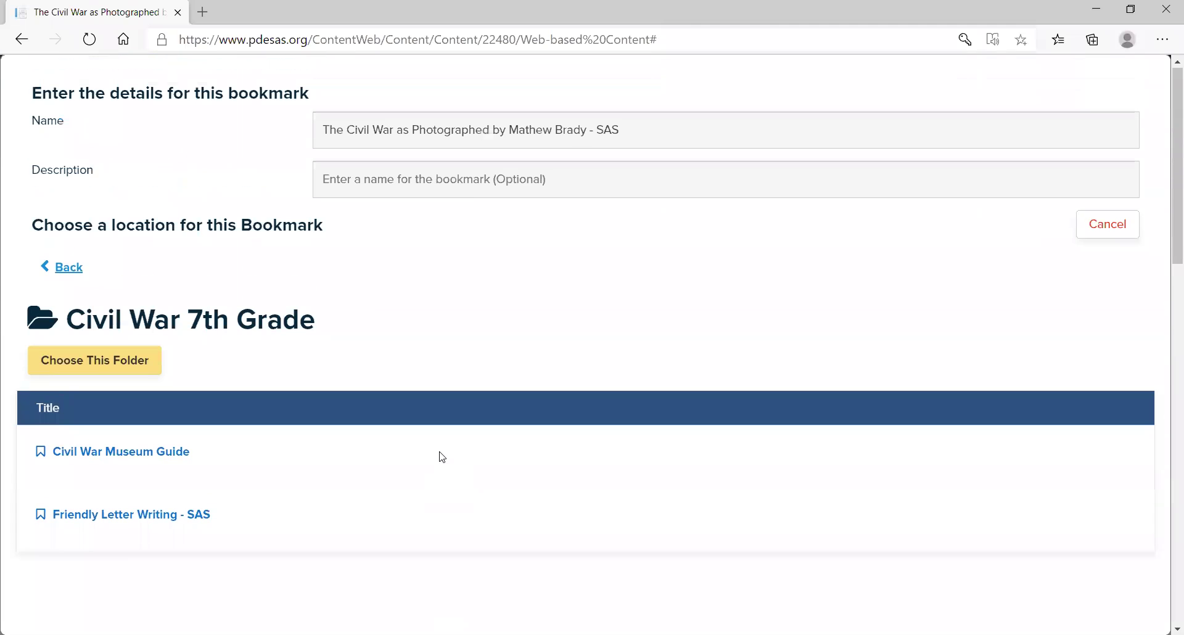
click(111, 363)
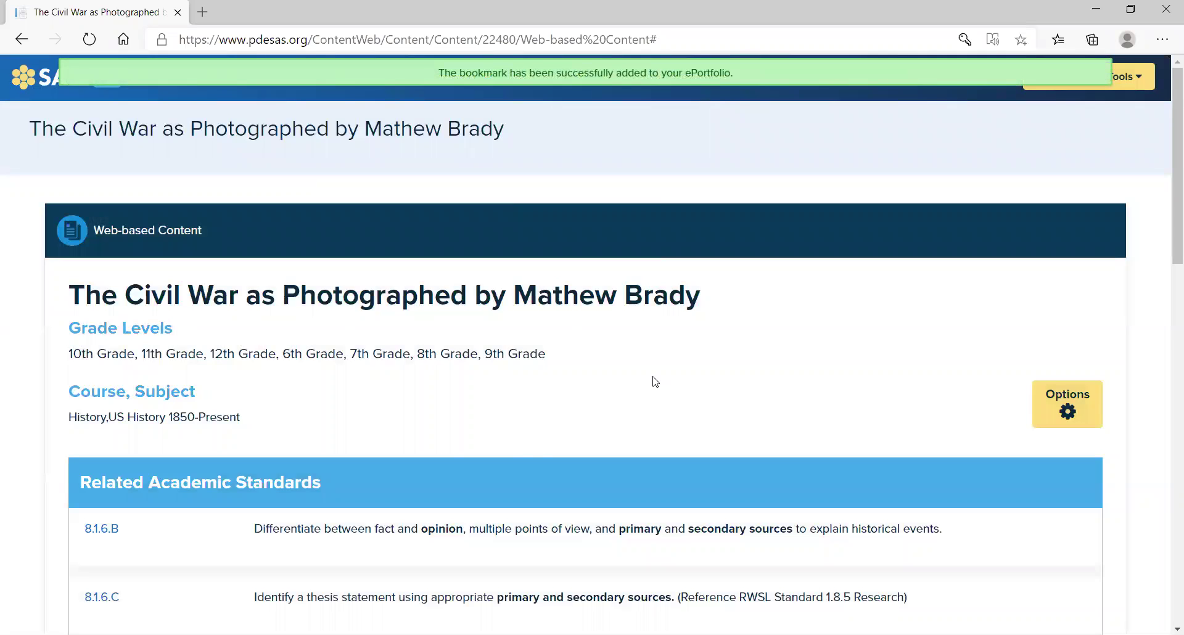
click(1052, 79)
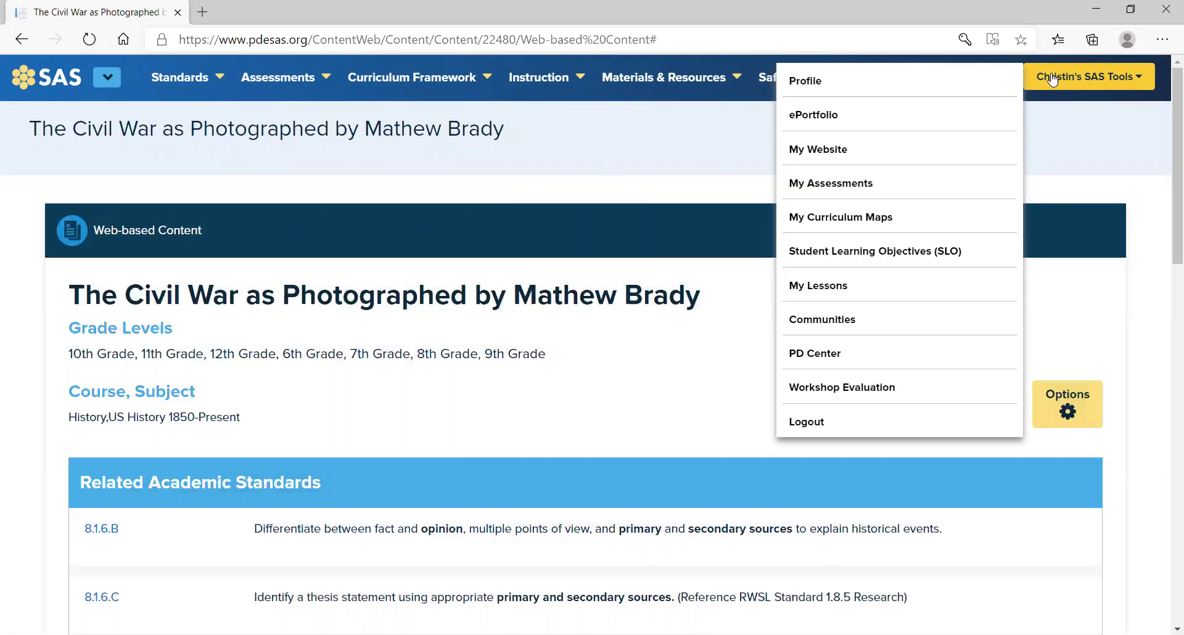
Open the Civil War 7th Grade ePortfolio folder and show the Mathew Brady bookmark's options.
click(937, 114)
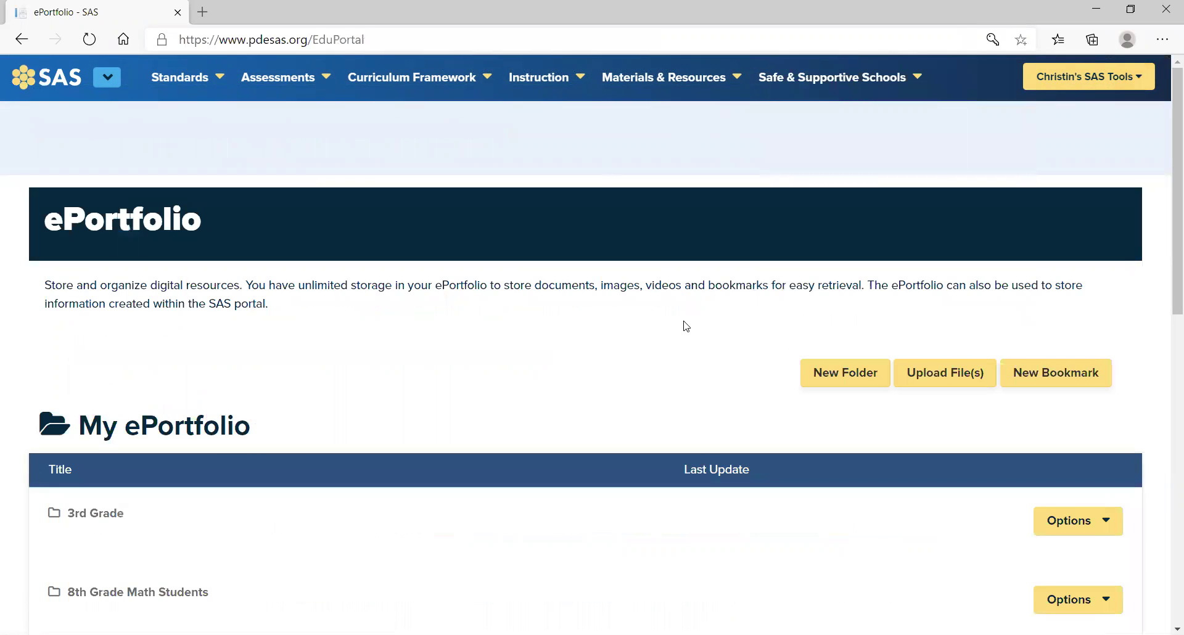
scroll(672, 325, down, 4)
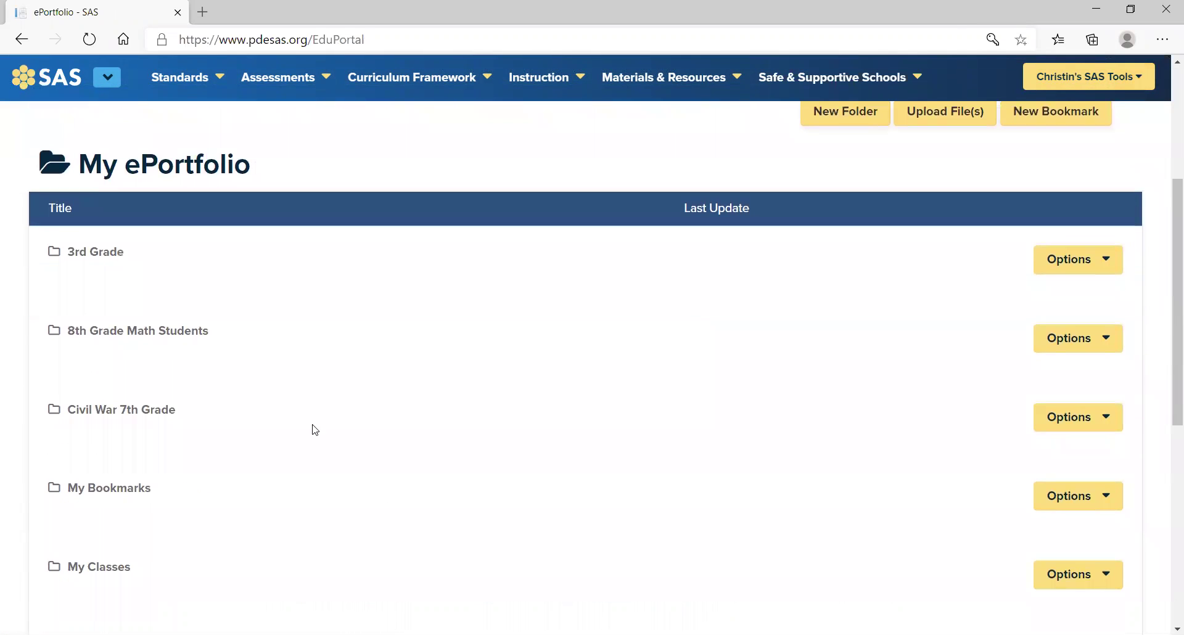
click(148, 421)
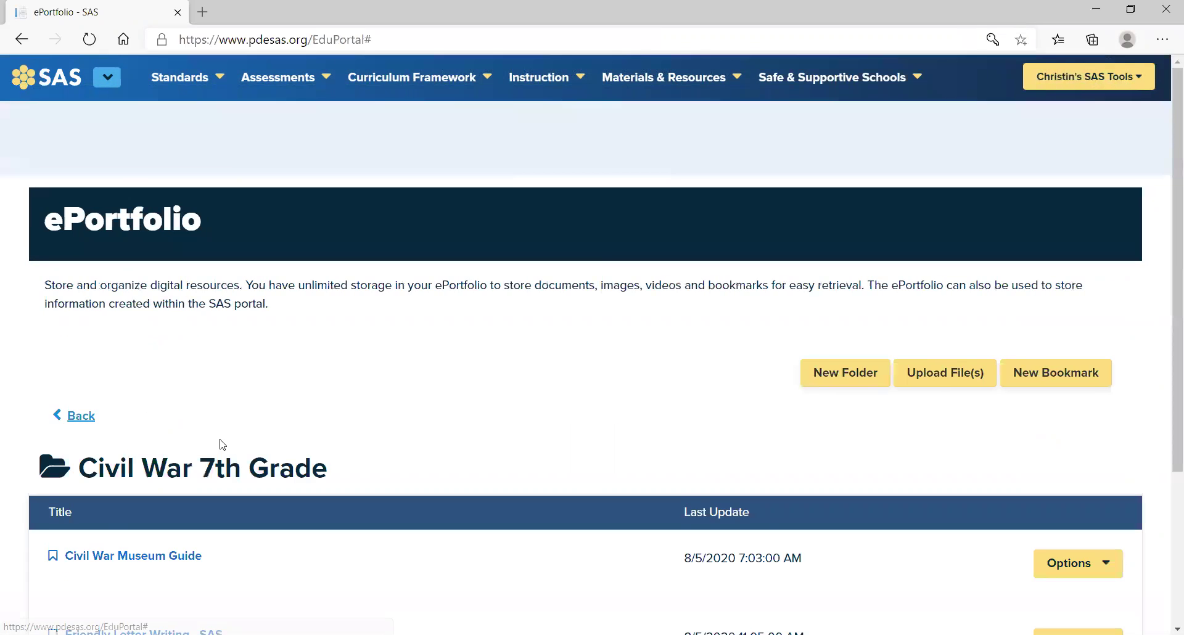
scroll(268, 430, down, 4)
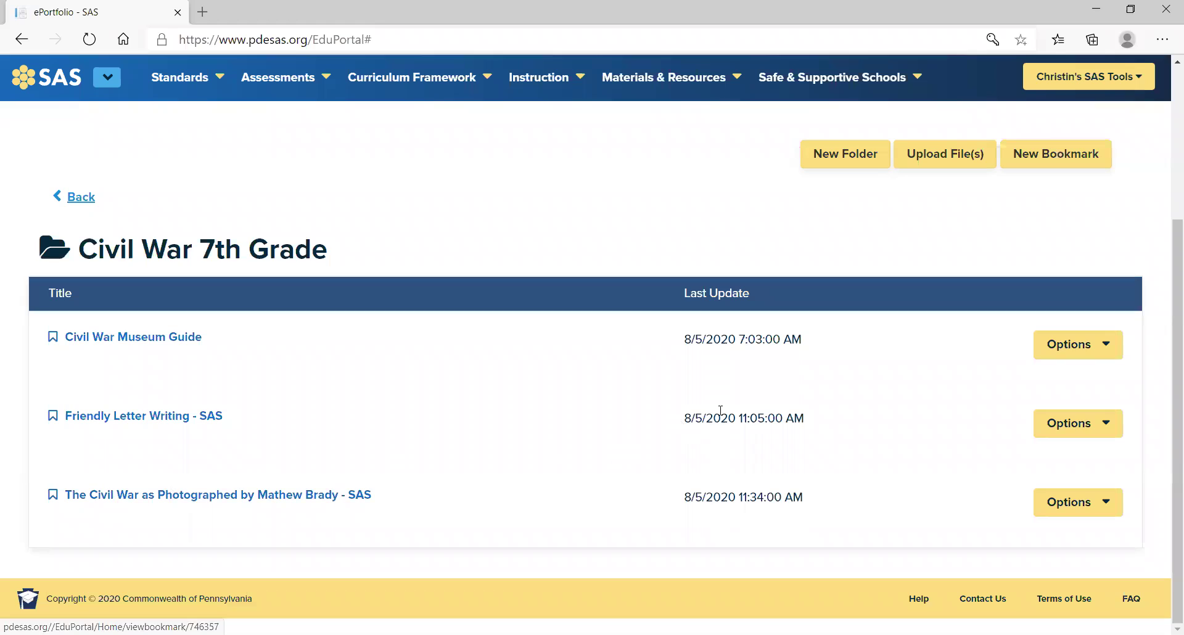
click(1120, 503)
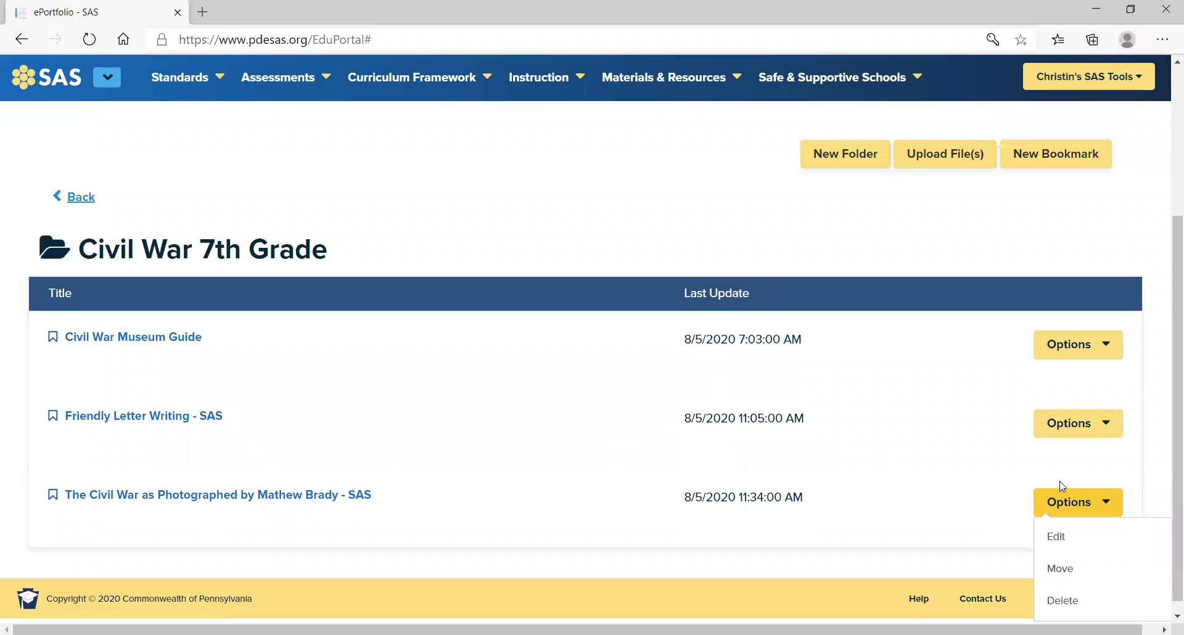
scroll(726, 309, up, 3)
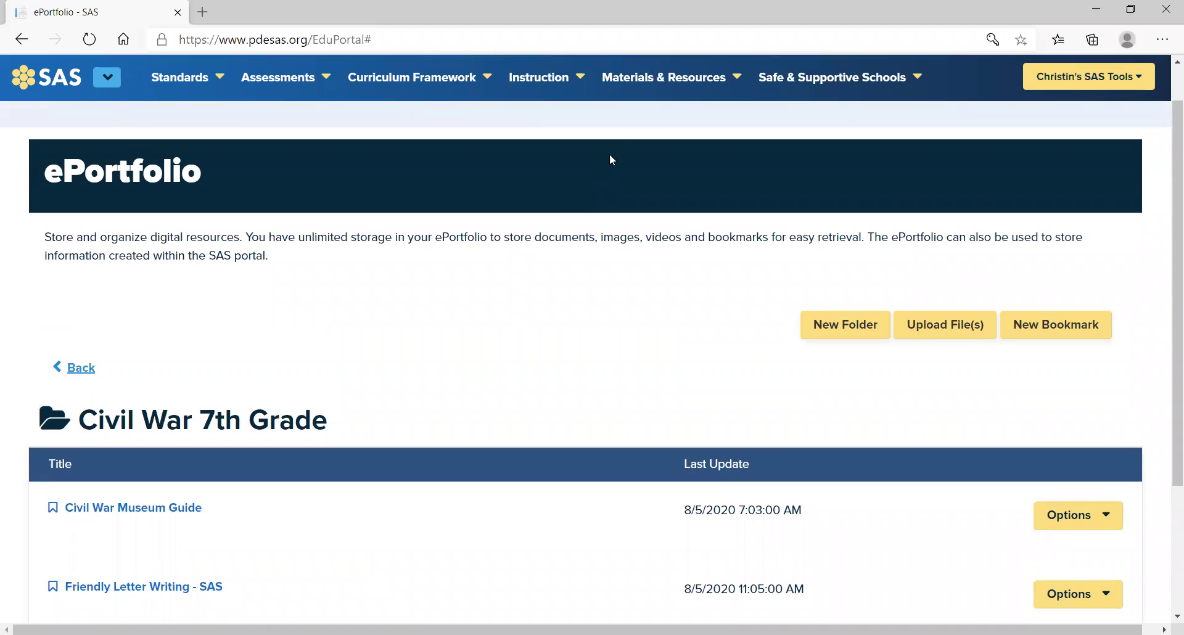
mouse_move(677, 62)
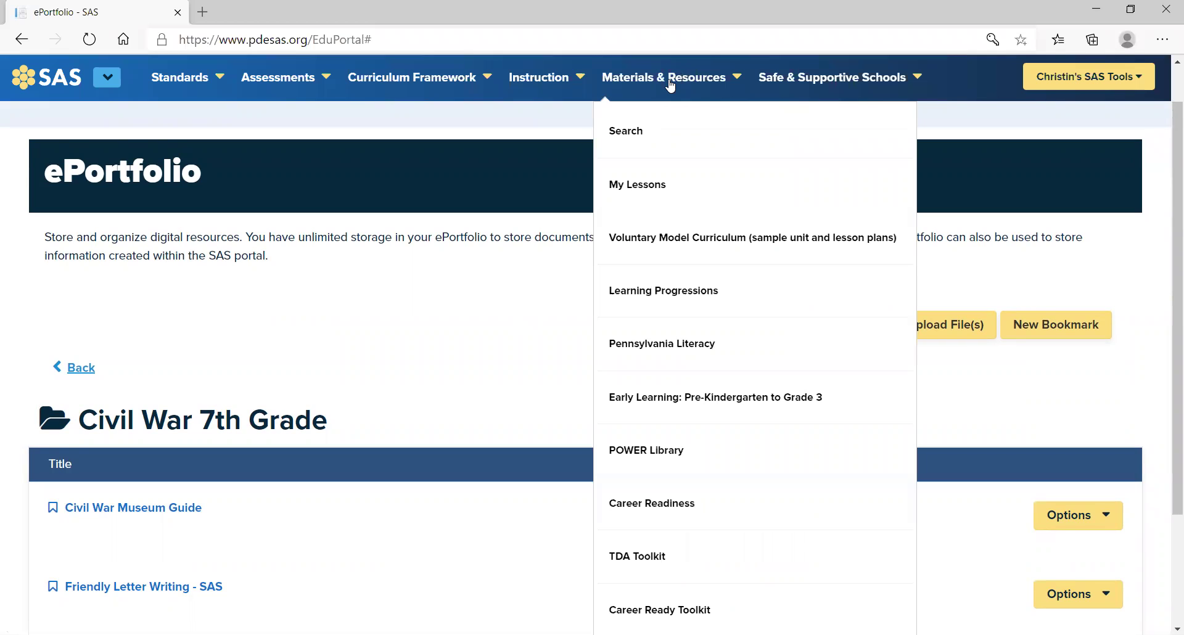
Return to Search Materials & Resources and scroll through its content collections list.
click(670, 85)
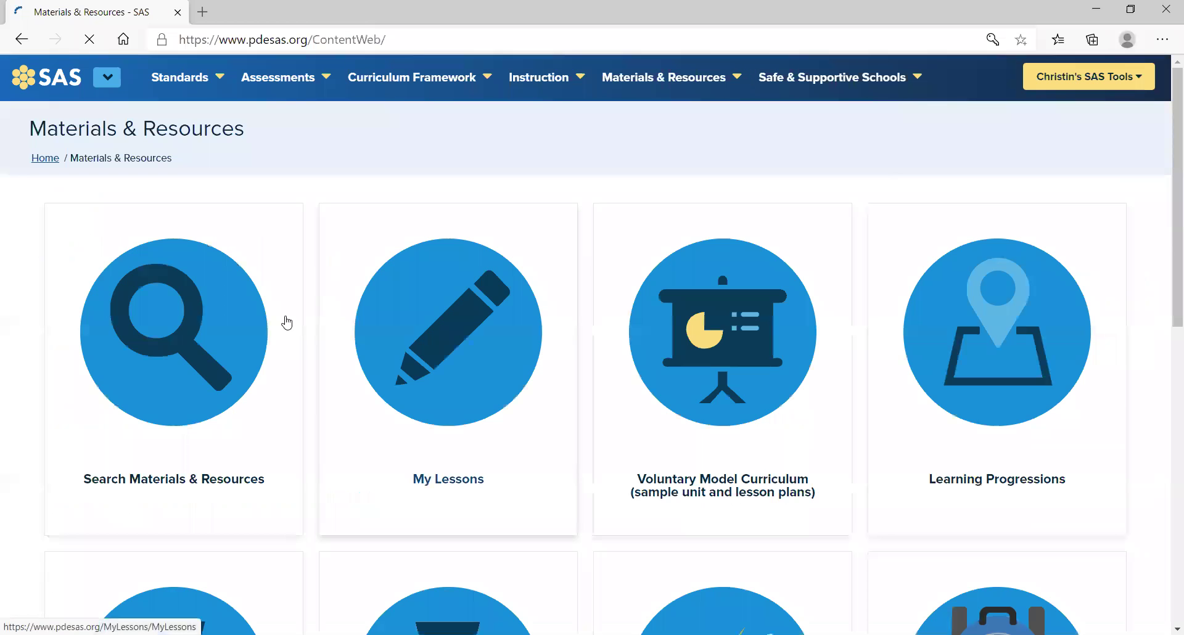
click(223, 348)
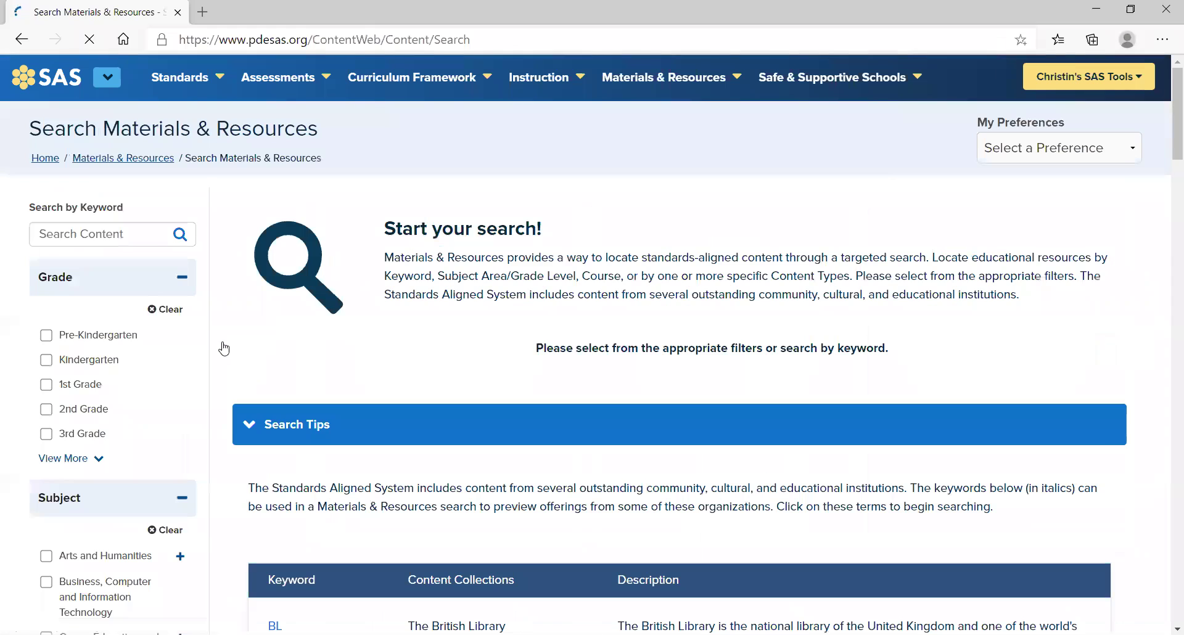
click(143, 236)
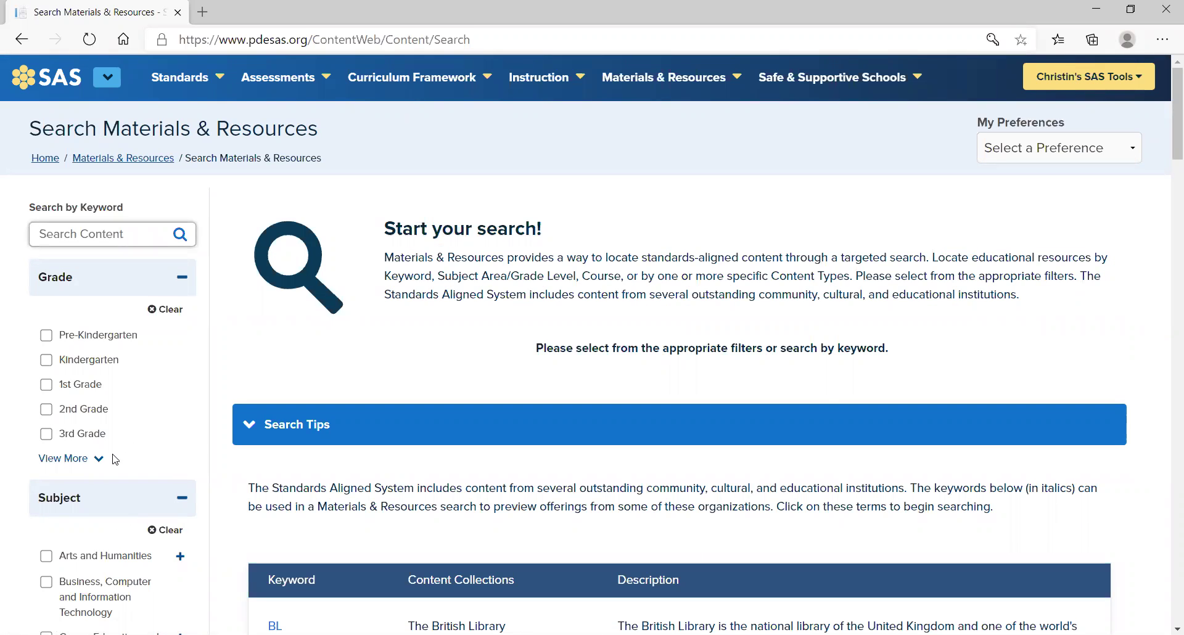
scroll(339, 384, down, 3)
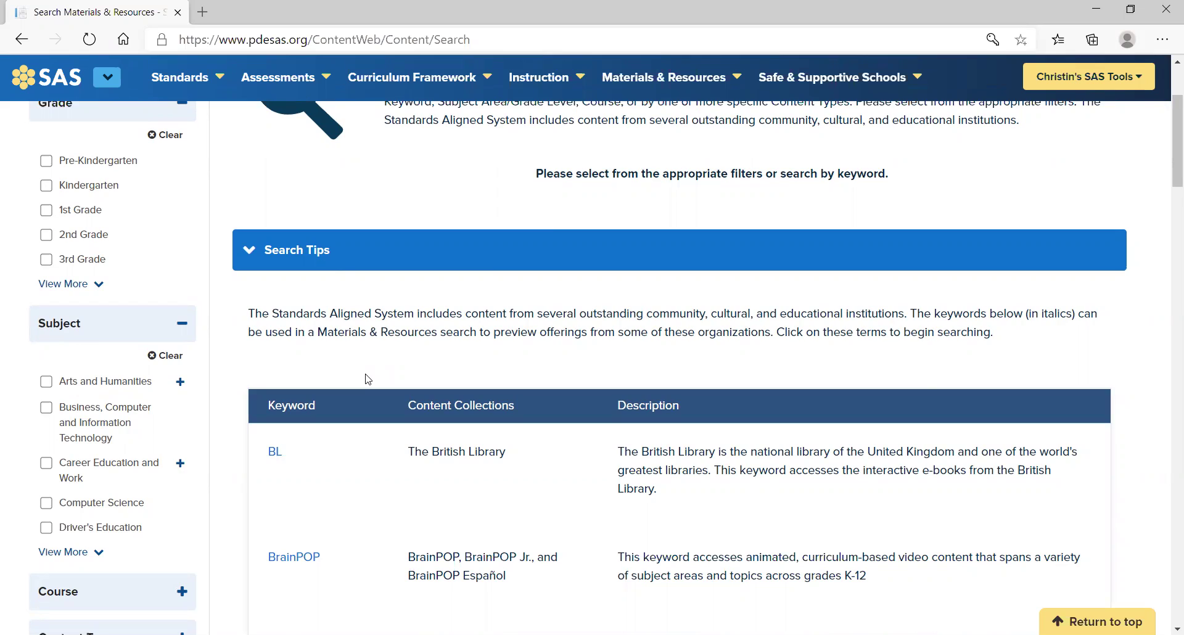
scroll(368, 379, down, 4)
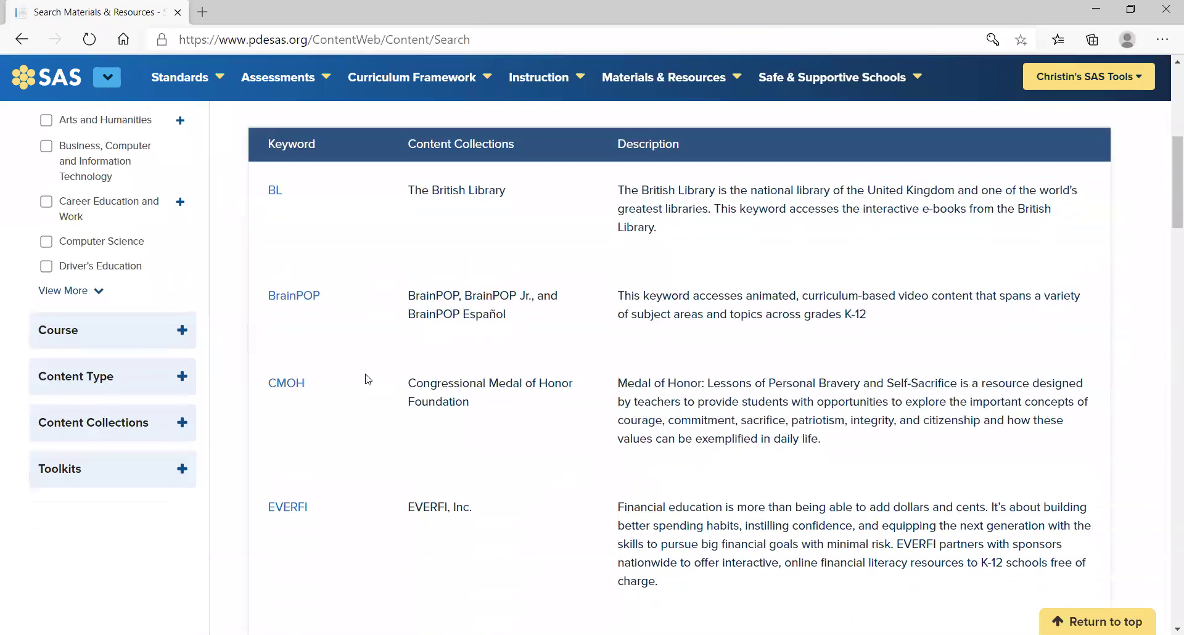